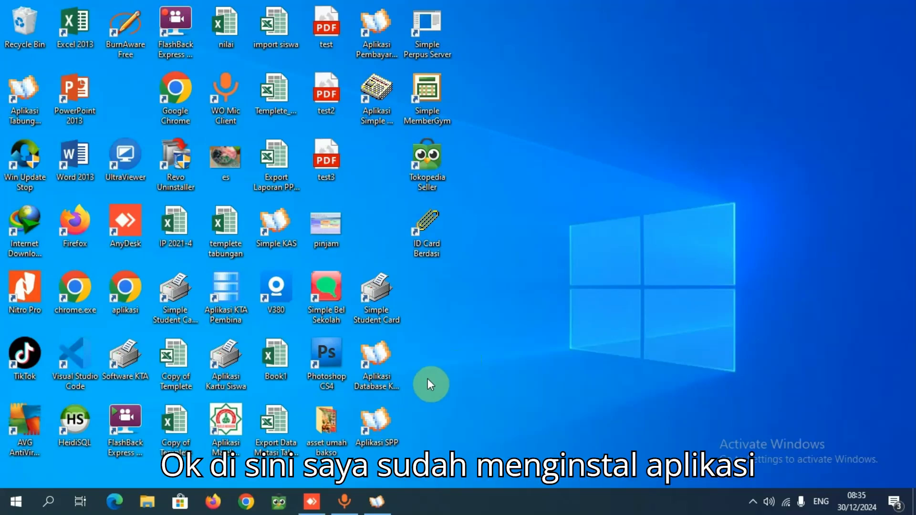
Bring up the Aplikasi Bank Mini Pro dashboard to view it, and minimize the window again
click(375, 503)
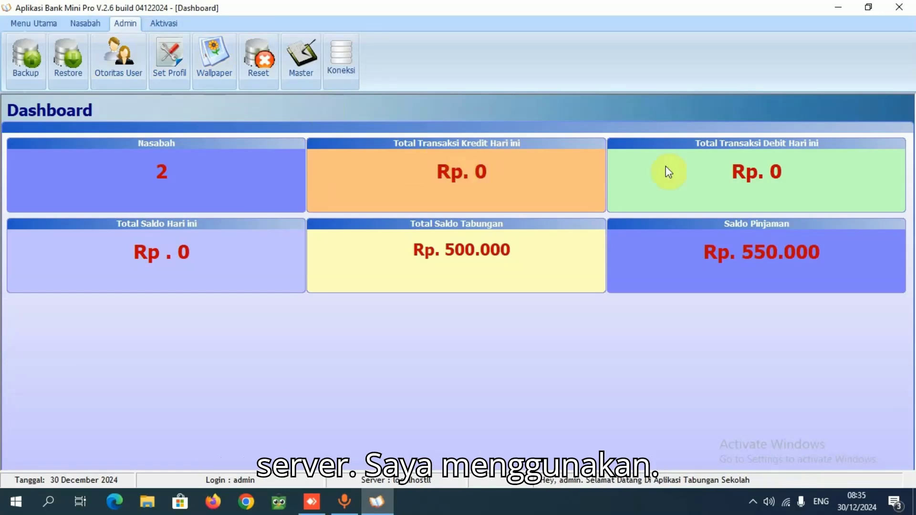
click(831, 10)
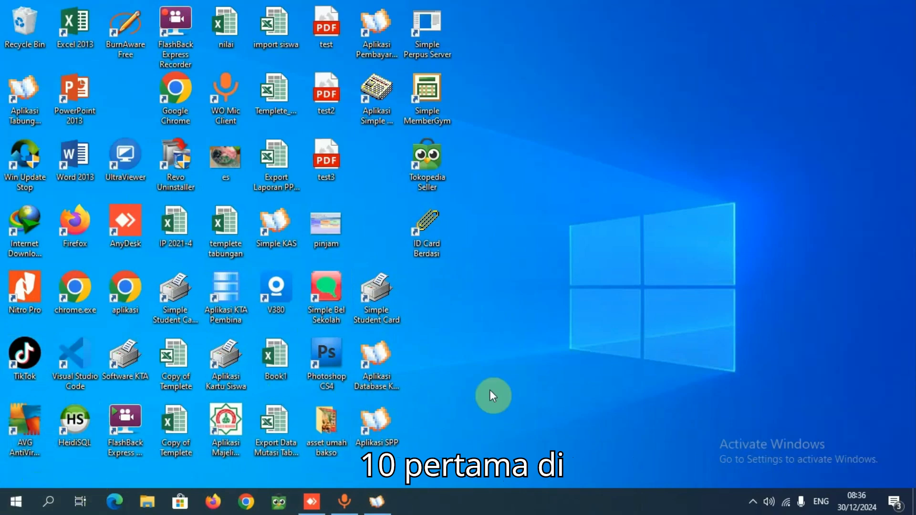
click(368, 494)
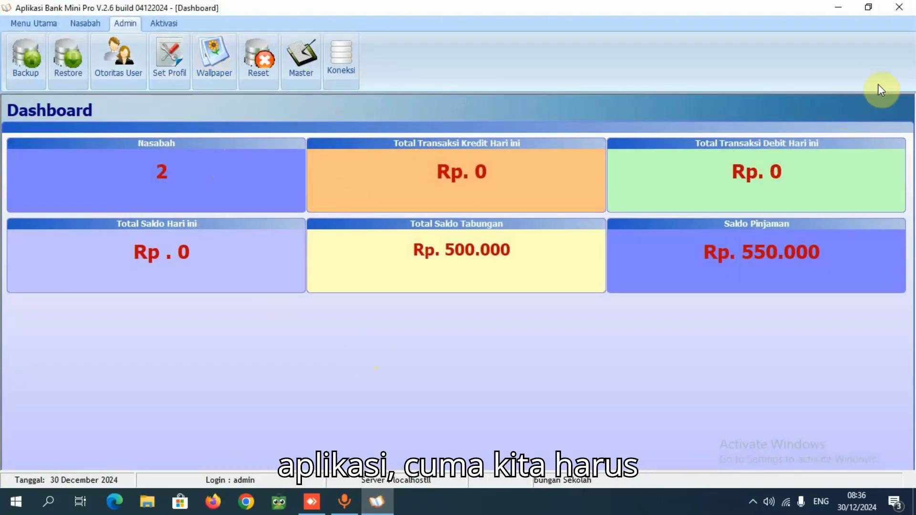
click(839, 9)
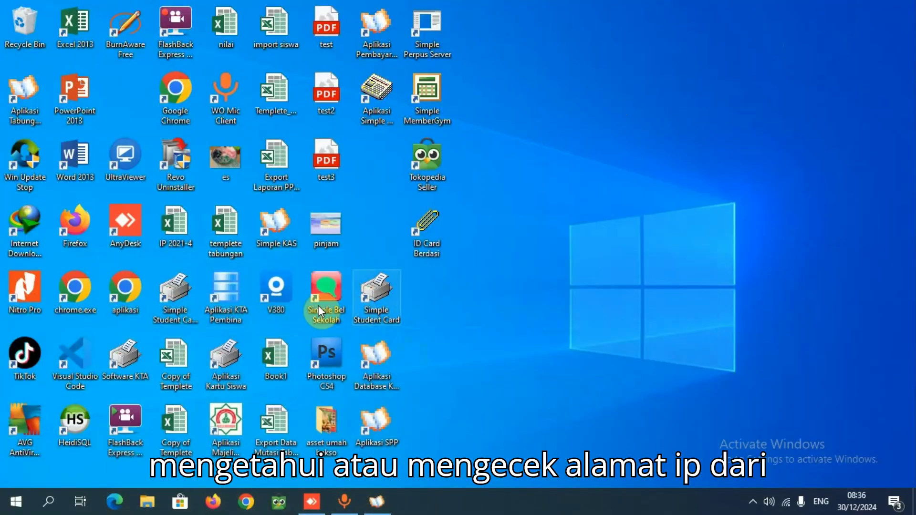
Open Command Prompt and run ipconfig to list the computer's network configuration
click(50, 507)
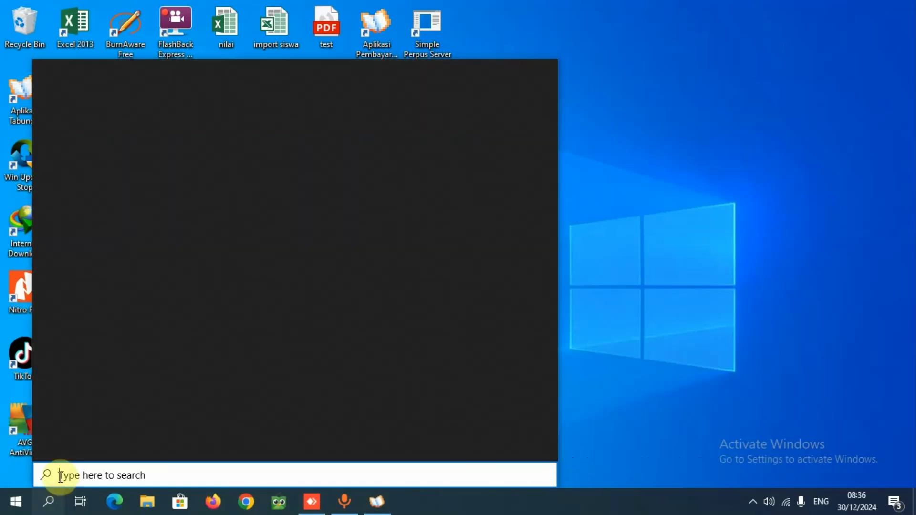
text(cmd)
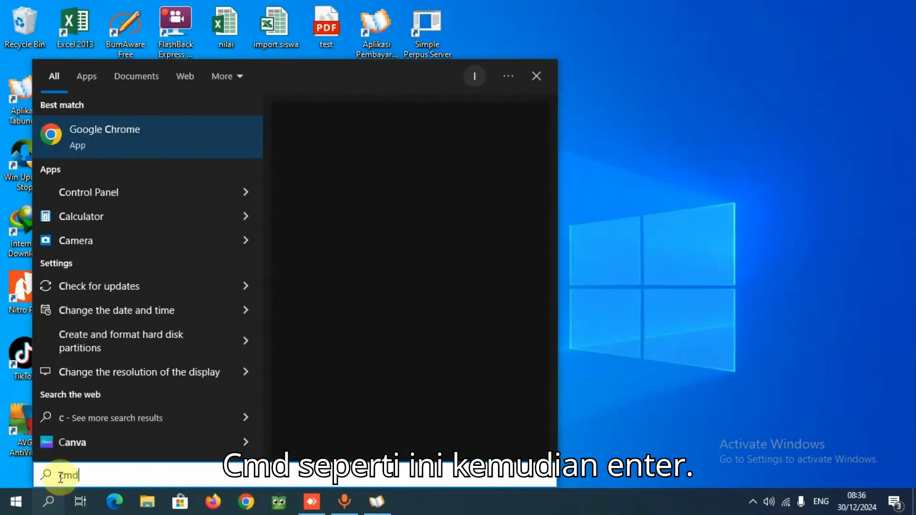
key(Return)
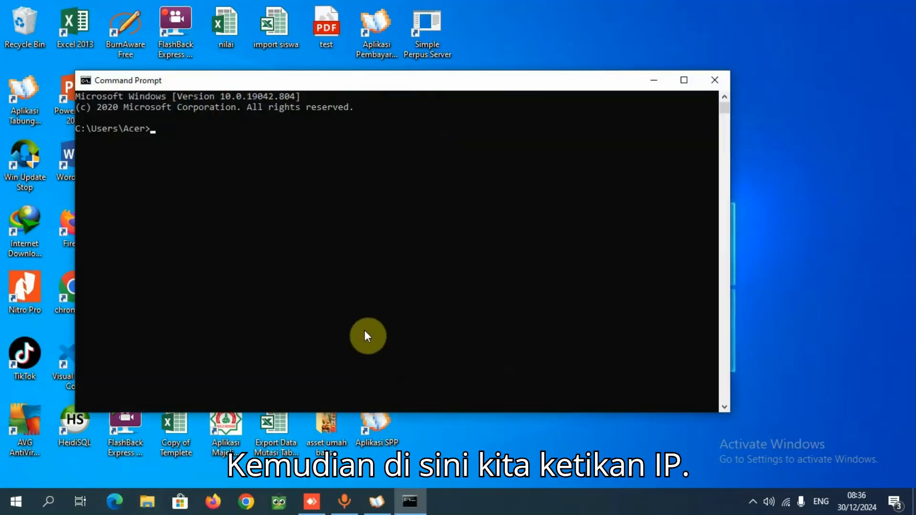
text(ipco)
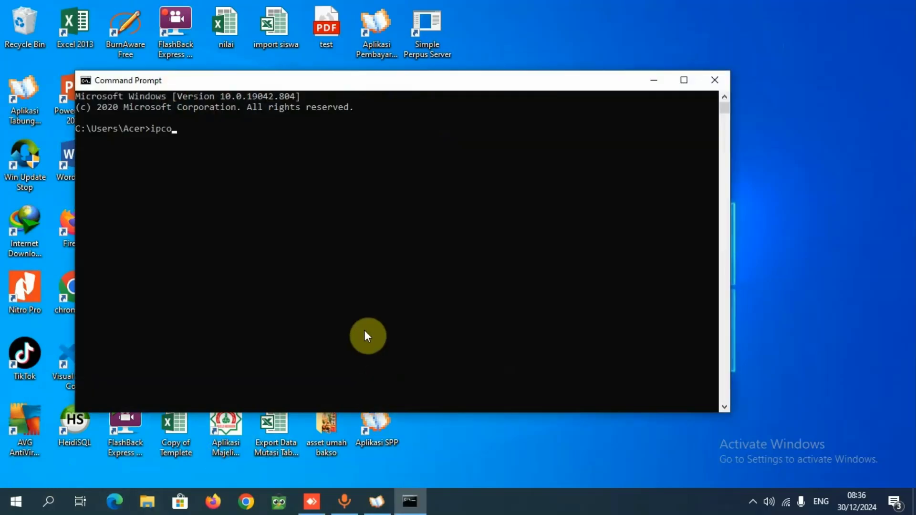
text(nfig)
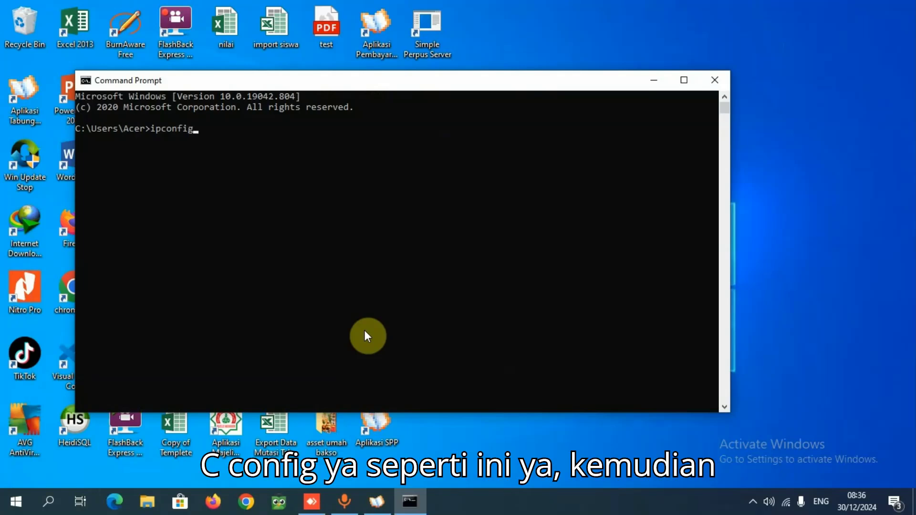
key(Return)
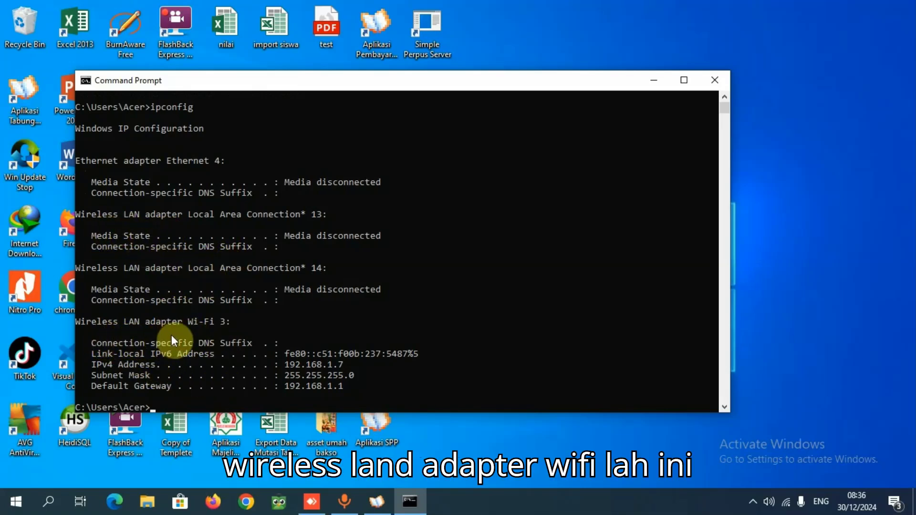
Locate and highlight the IPv4 address of the Wi-Fi adapter in the ipconfig output
click(189, 353)
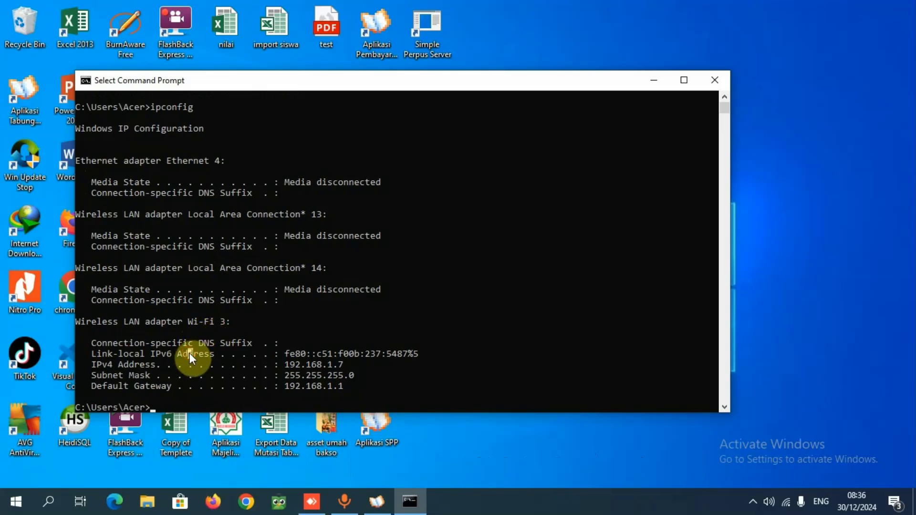
scroll(190, 353, down, 2)
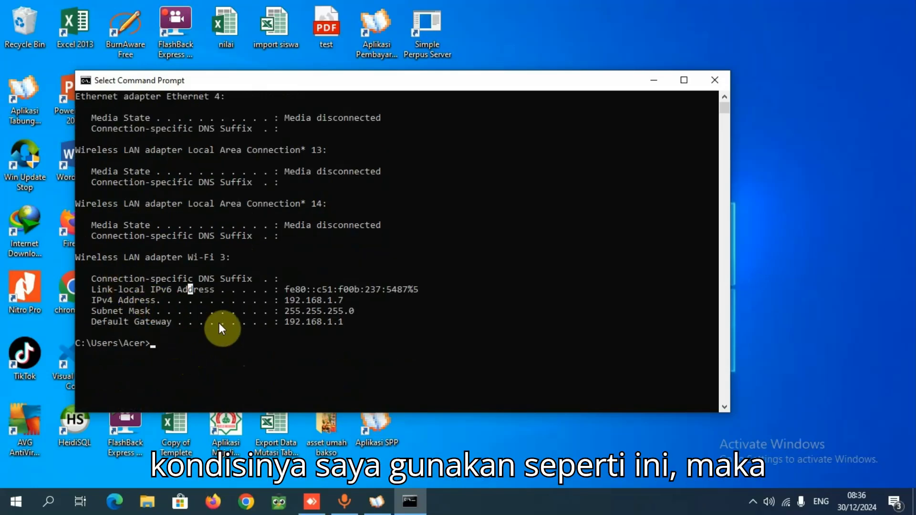
click(288, 303)
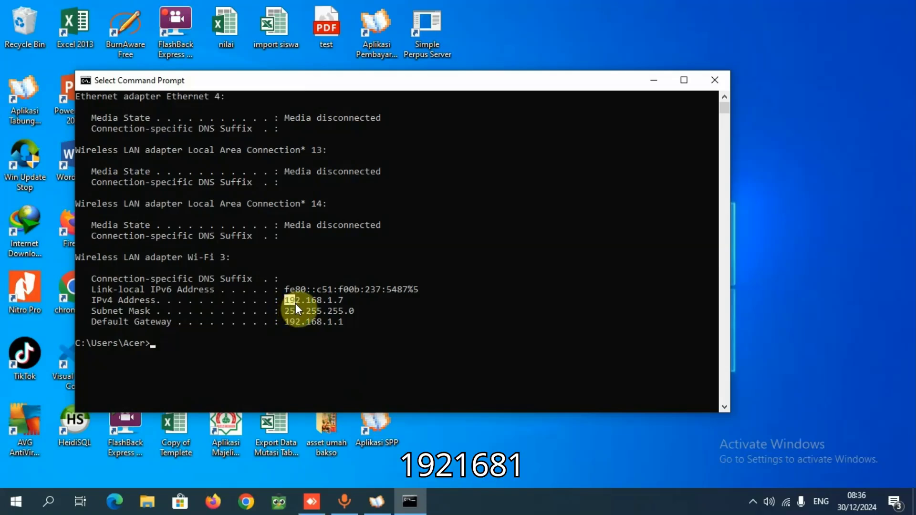
drag(309, 309, 285, 297)
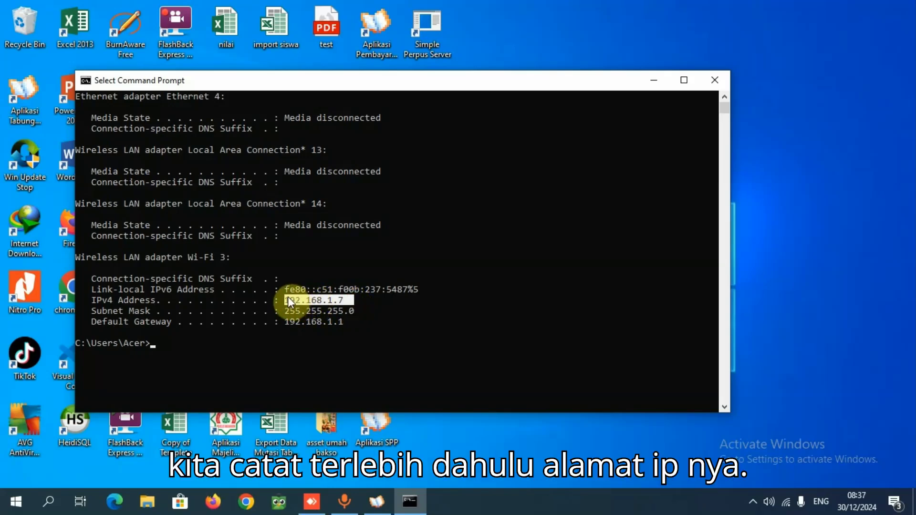
click(334, 268)
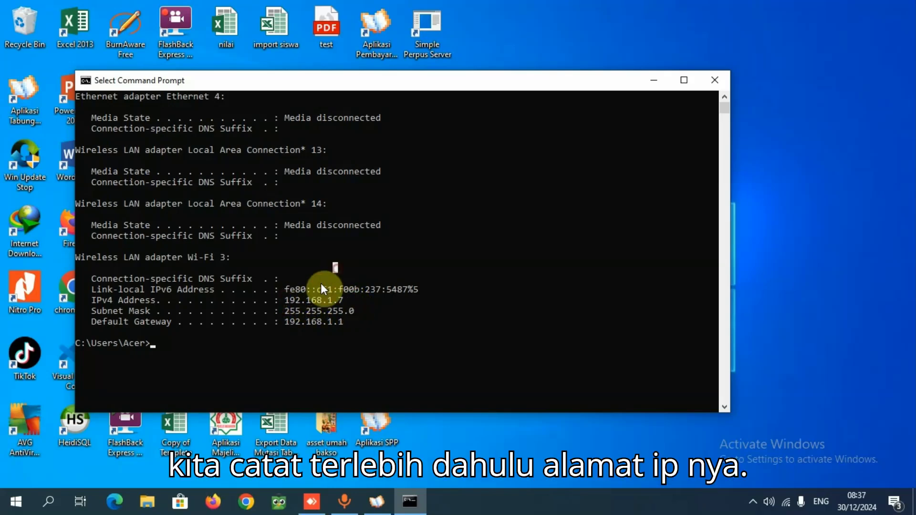
Open a blank Notepad document and move its window so the ipconfig output stays readable
click(22, 511)
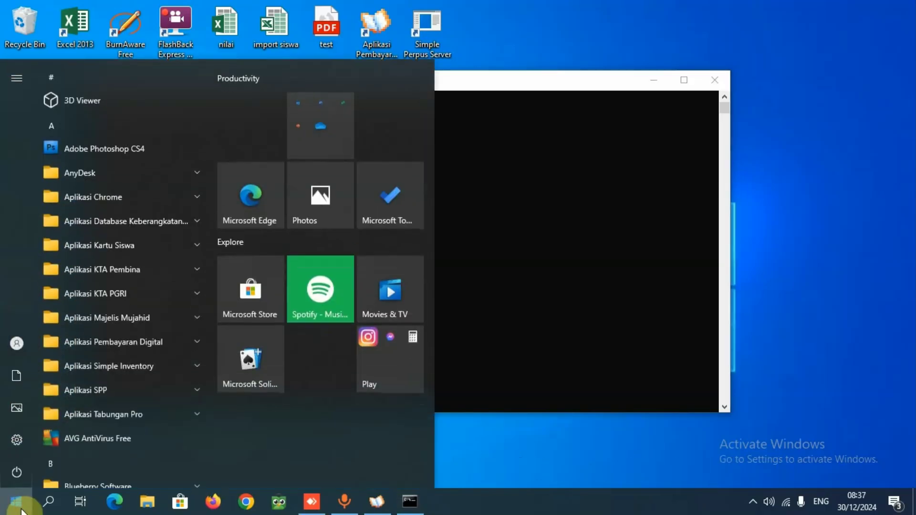
click(51, 505)
text(n)
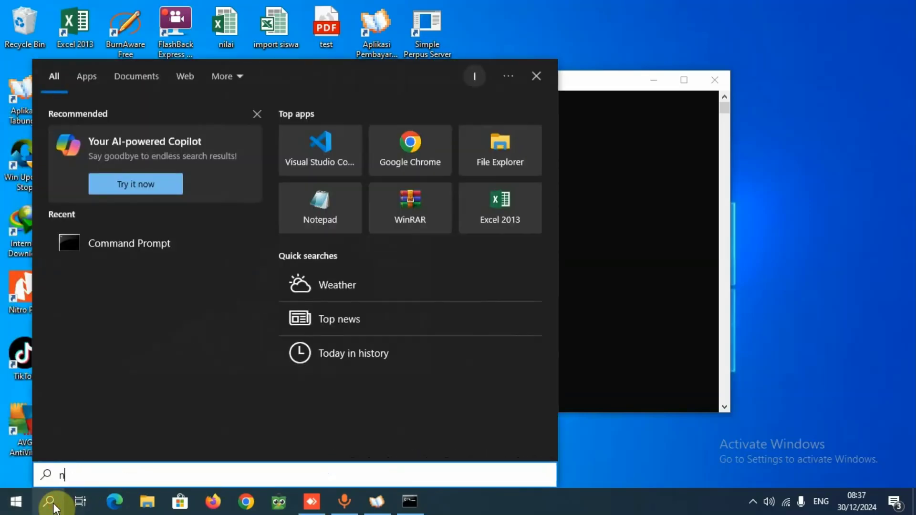
text(otepad)
key(Return)
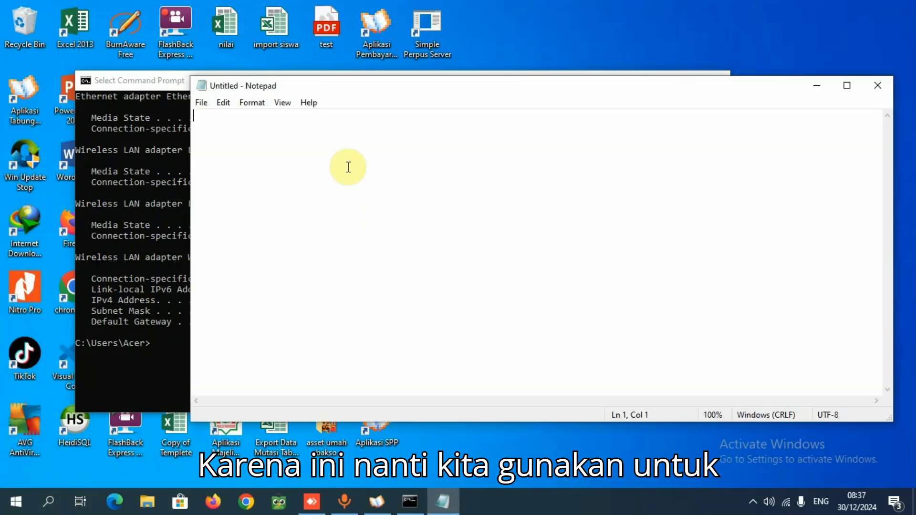
drag(461, 89, 726, 260)
click(564, 305)
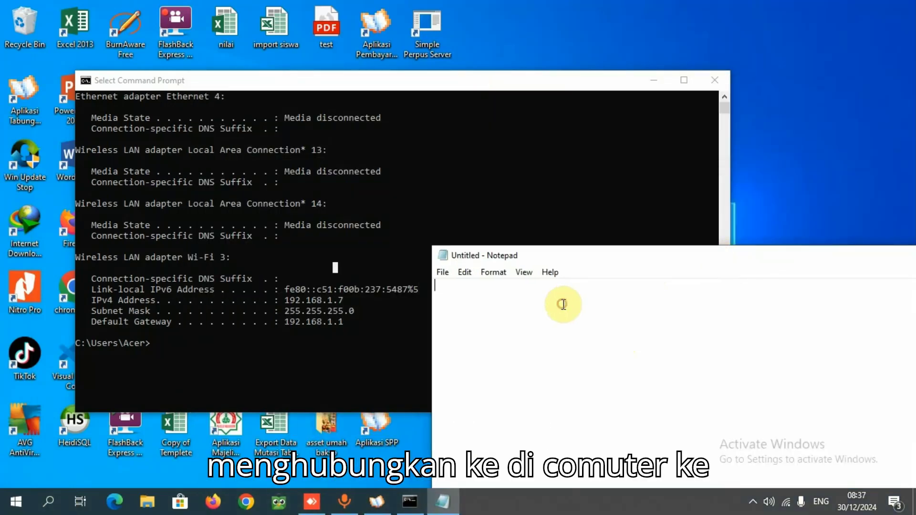
Write down the server's IP address 192.168.1.7 in the Notepad document
text(19)
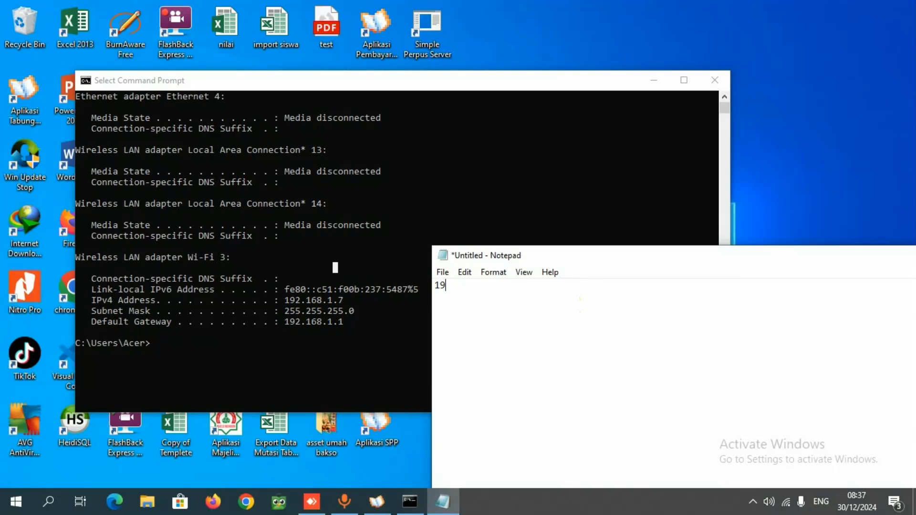
text(2.168.)
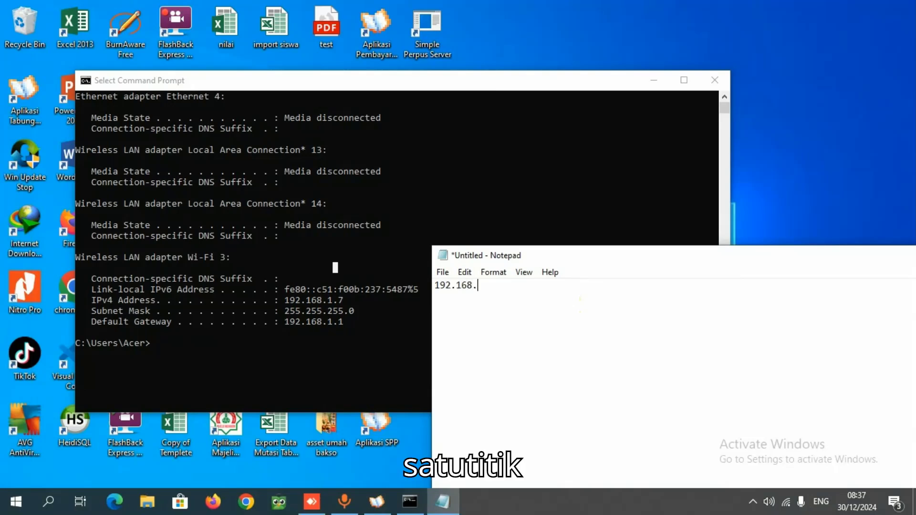
text(1.7)
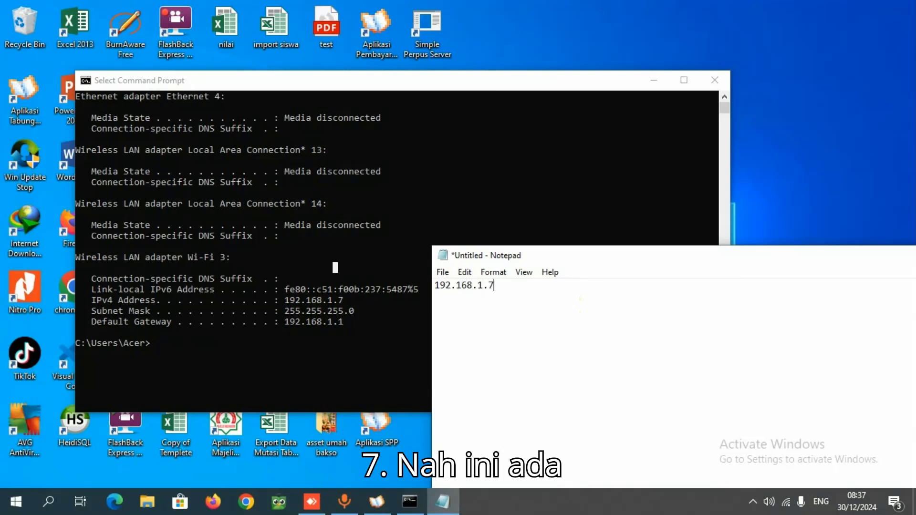
key(Return)
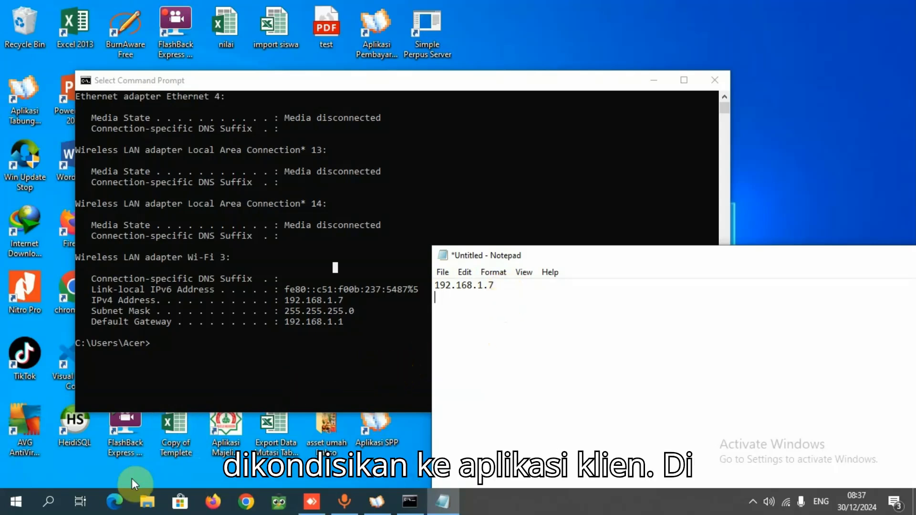
Search Windows for the firewall settings and open Firewall & network protection
click(57, 510)
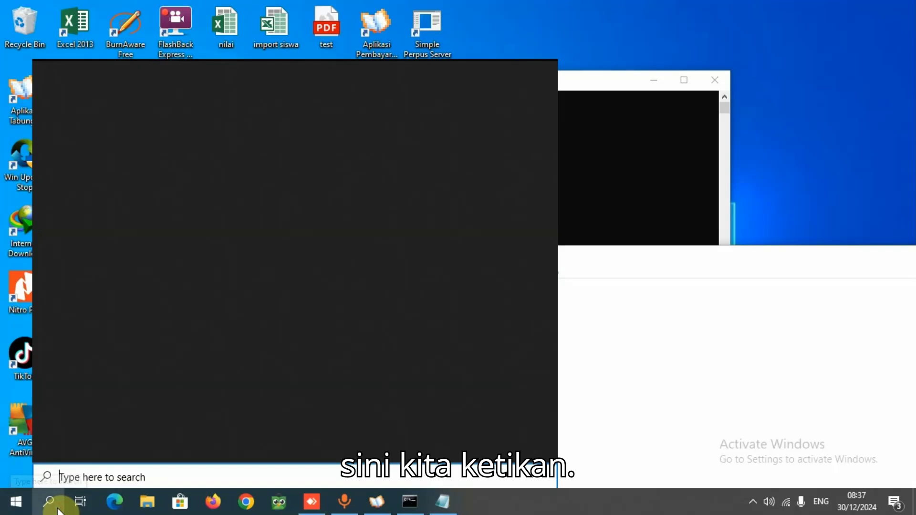
text(fir)
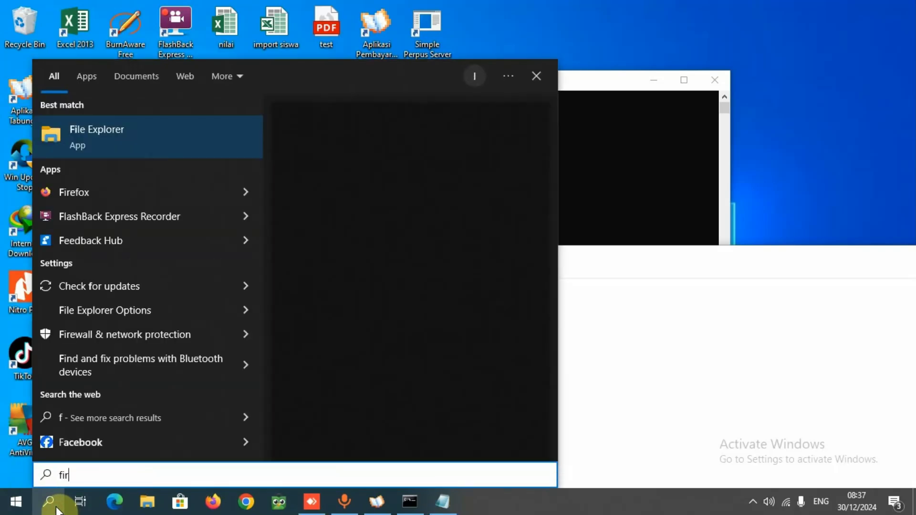
text(ewaal)
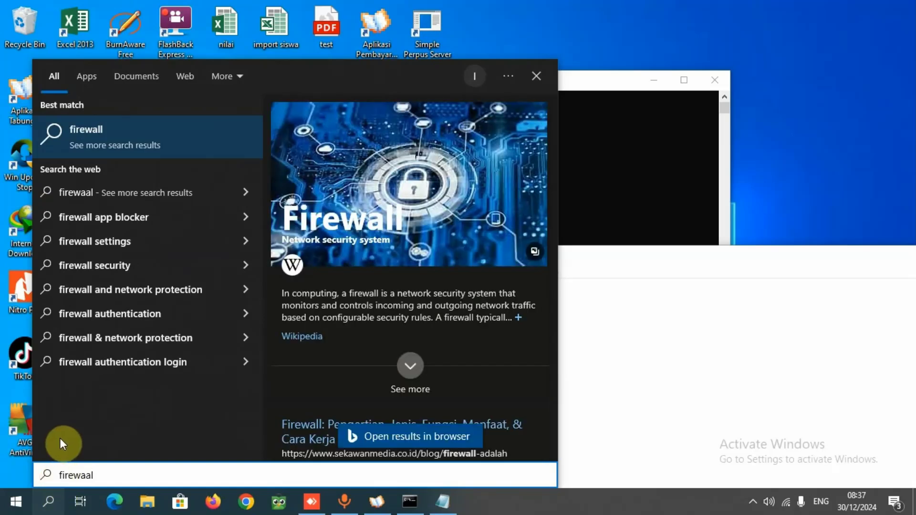
key(BackSpace)
key(BackSpace)
key(BackSpace)
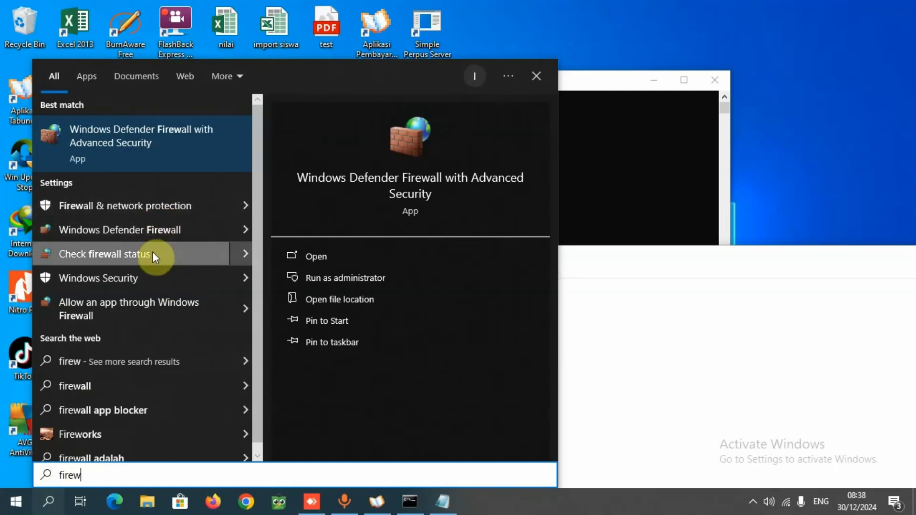
click(153, 210)
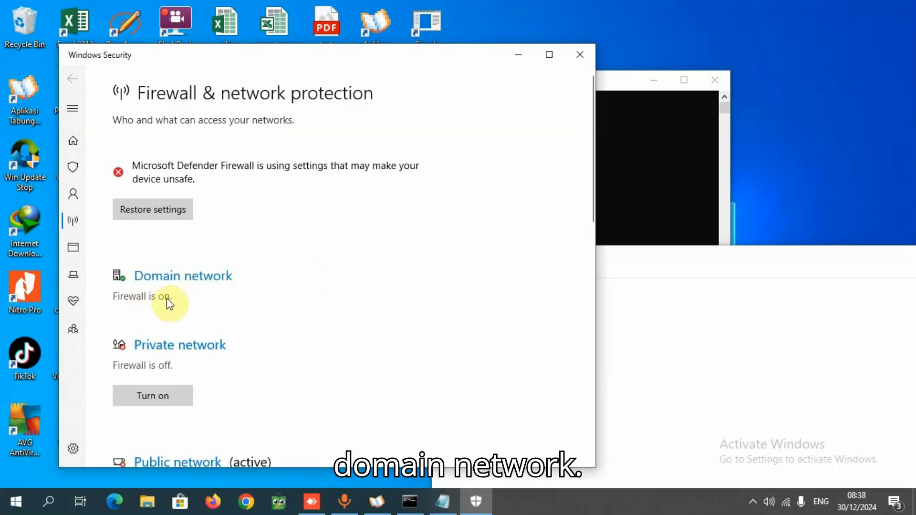
Review the domain, private and public network firewall states and turn on the firewall for the public network
scroll(165, 300, down, 5)
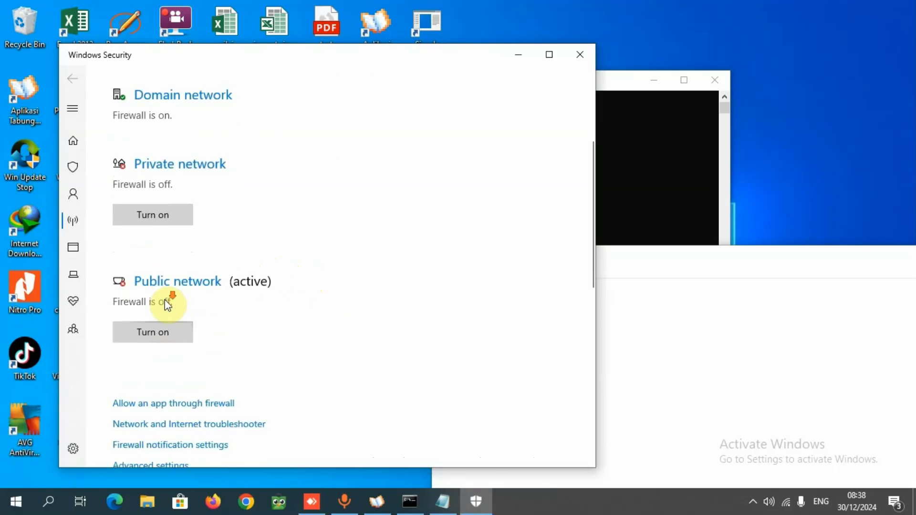
scroll(165, 300, down, 8)
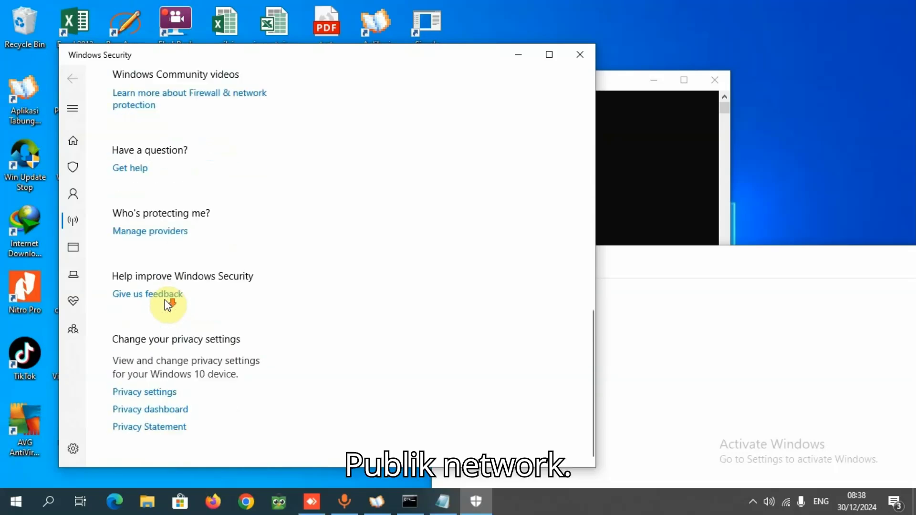
scroll(164, 300, up, 6)
scroll(164, 300, up, 3)
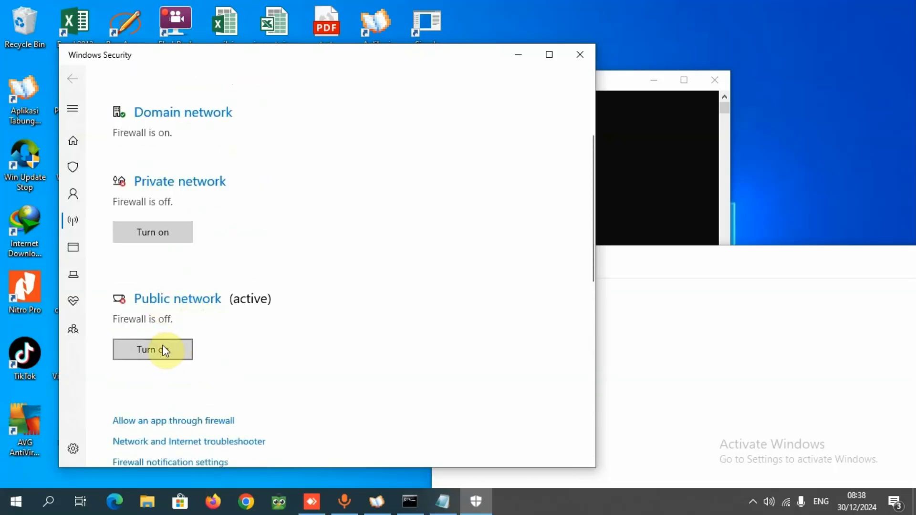
scroll(173, 245, up, 1)
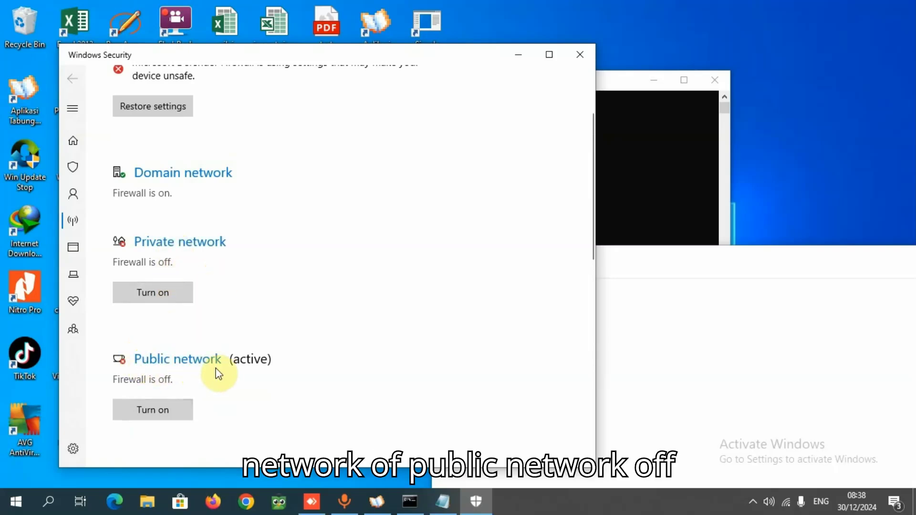
click(159, 410)
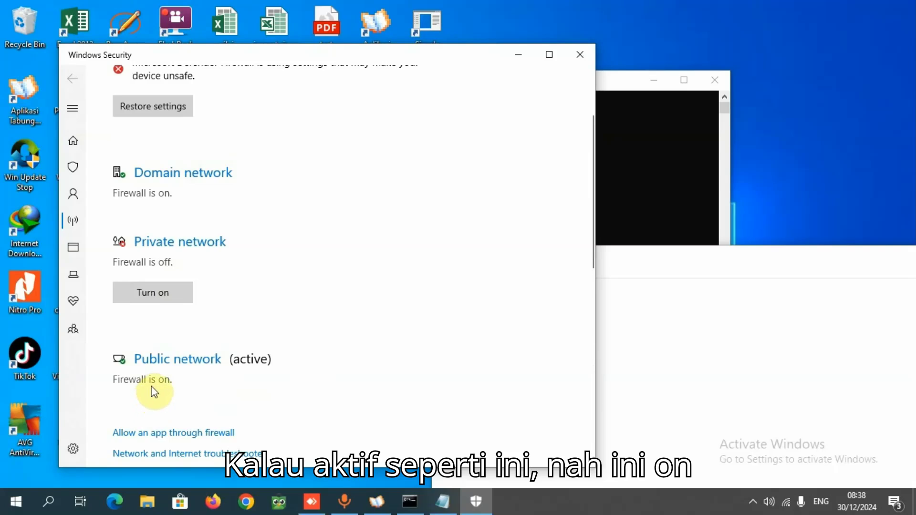
Open the public network's firewall settings, turn Microsoft Defender Firewall off, and return to the firewall overview
scroll(171, 307, down, 2)
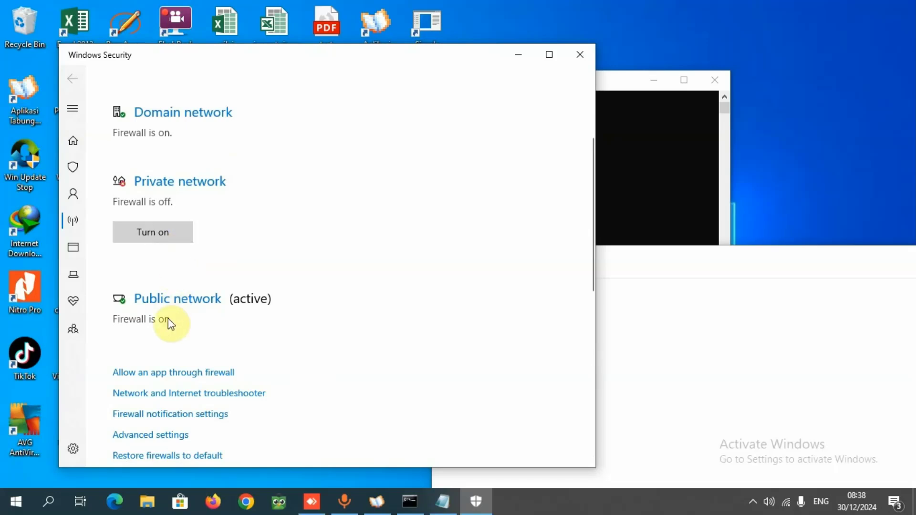
click(187, 299)
scroll(189, 298, down, 1)
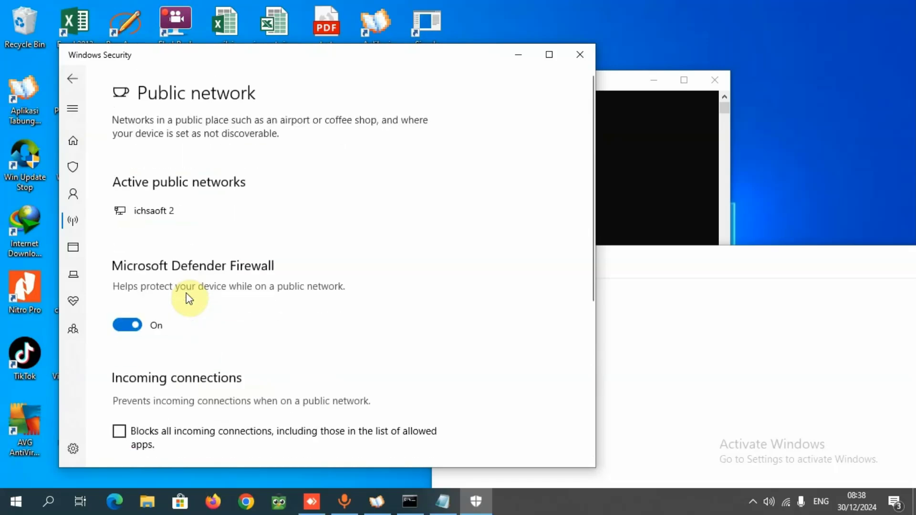
click(159, 328)
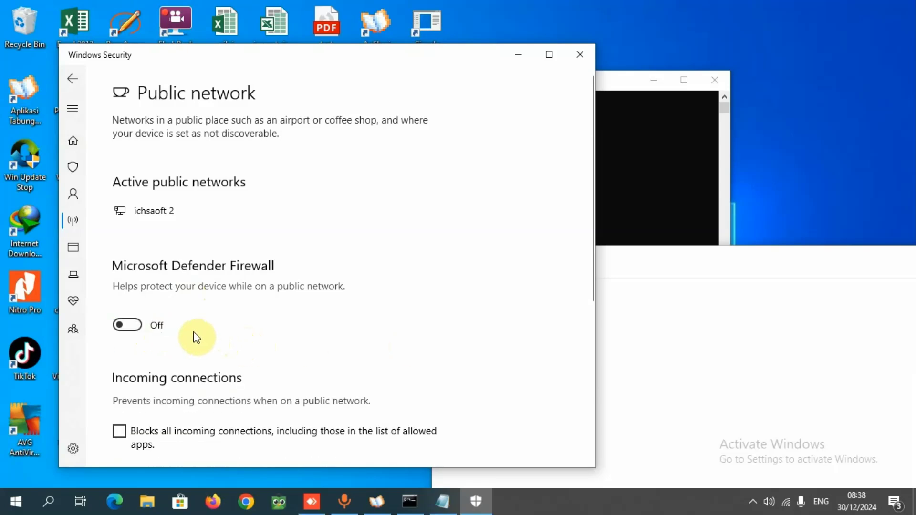
click(163, 325)
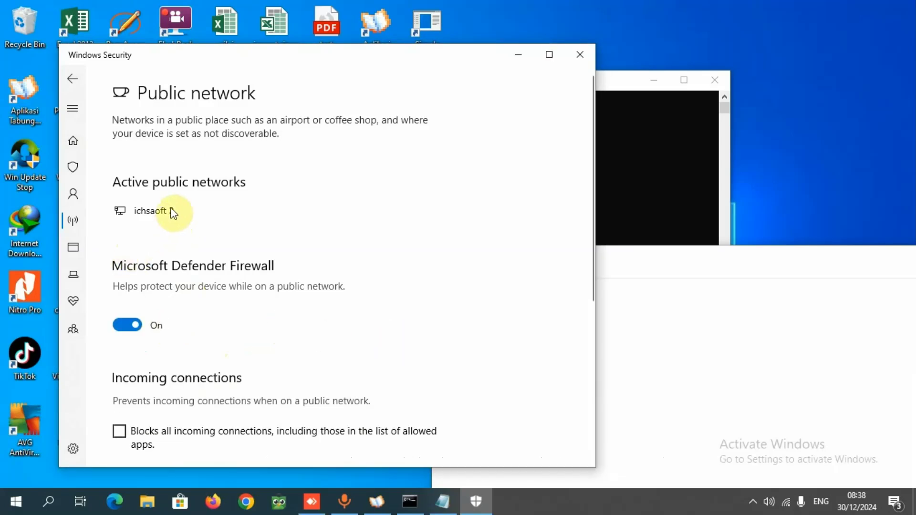
scroll(186, 194, down, 5)
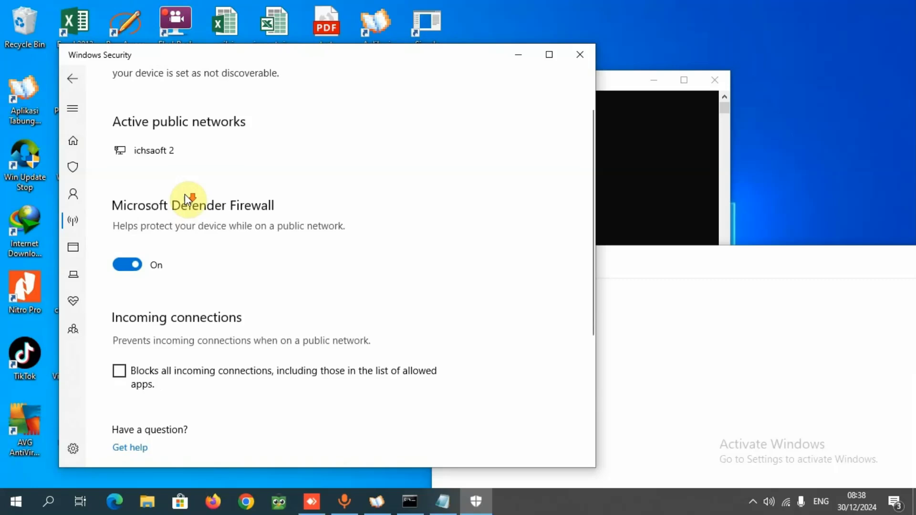
scroll(184, 194, up, 5)
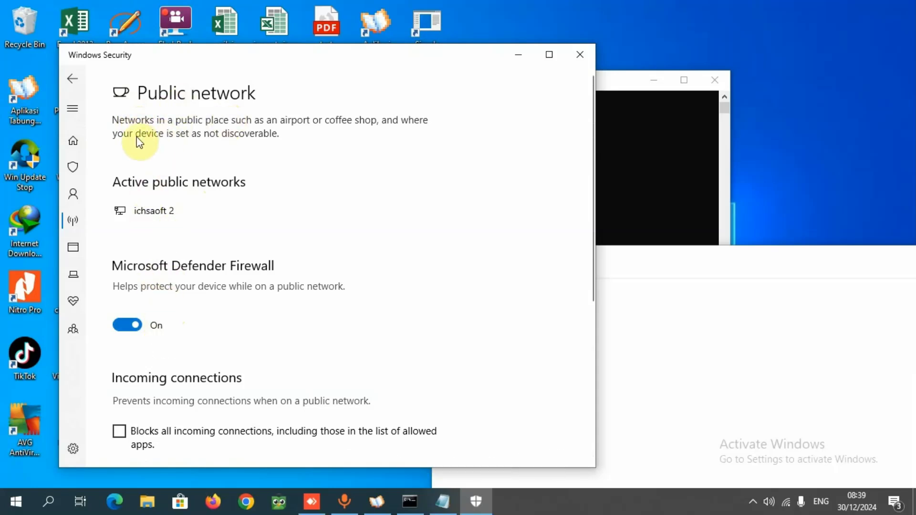
click(158, 330)
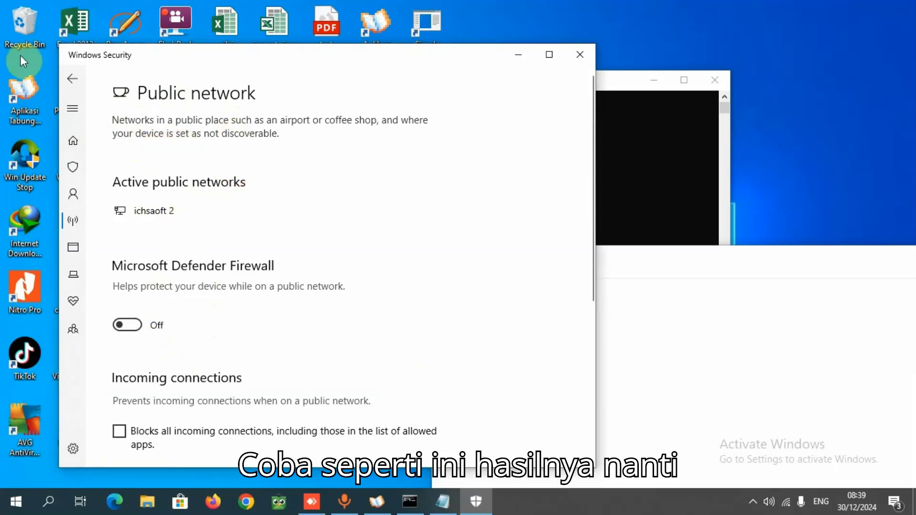
click(73, 82)
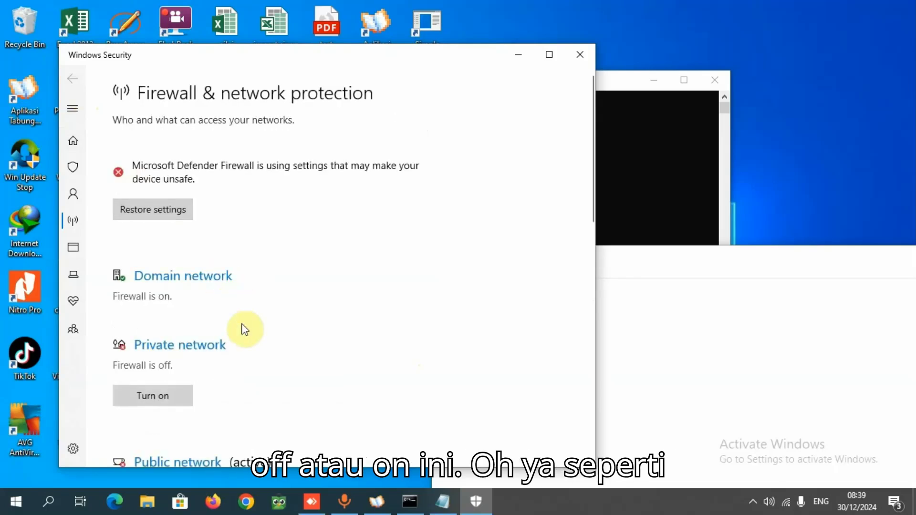
Check the firewall states of the domain, private and public networks in the overview
scroll(243, 328, down, 3)
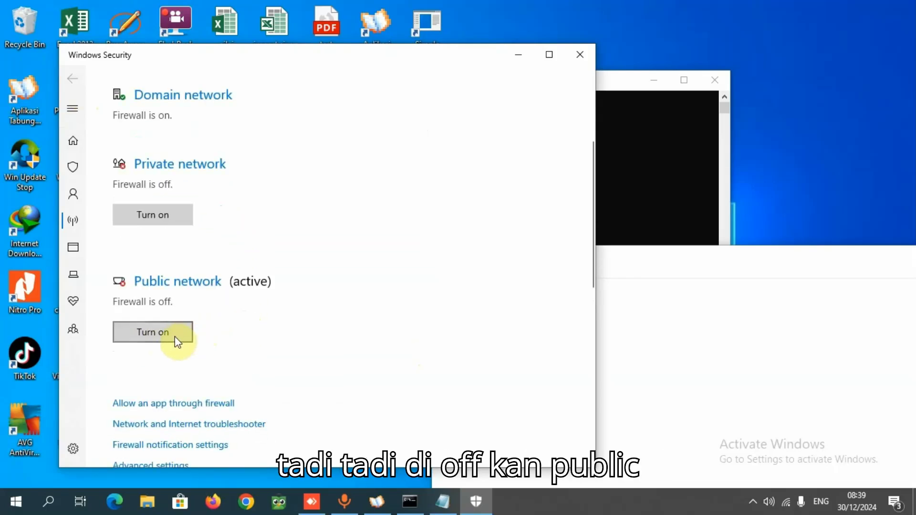
scroll(175, 337, up, 2)
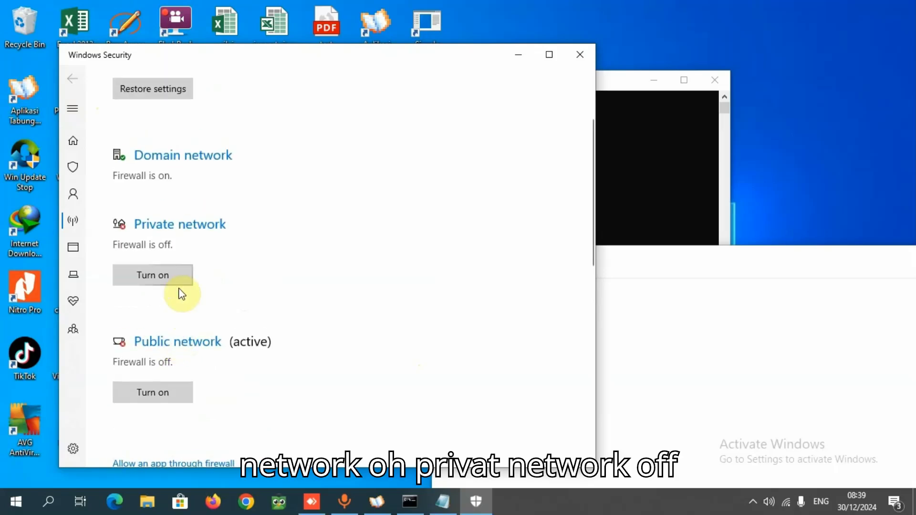
scroll(180, 292, up, 1)
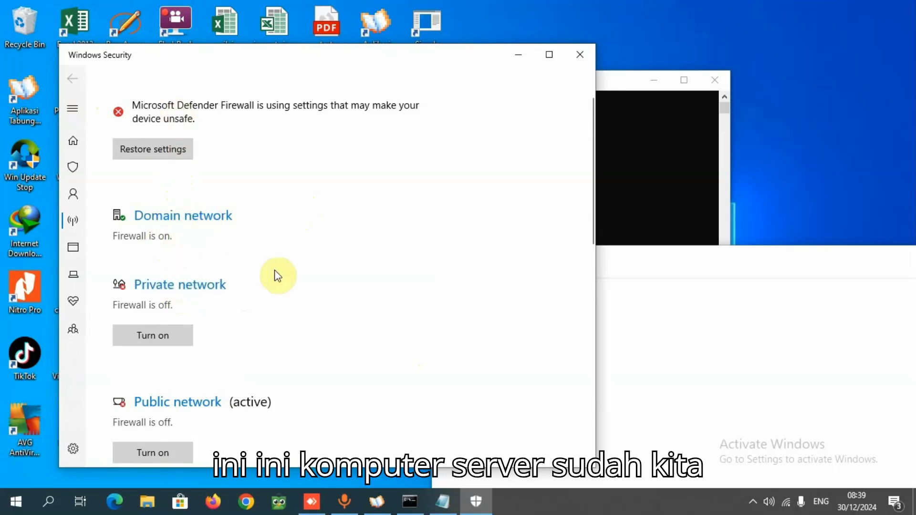
scroll(150, 315, down, 2)
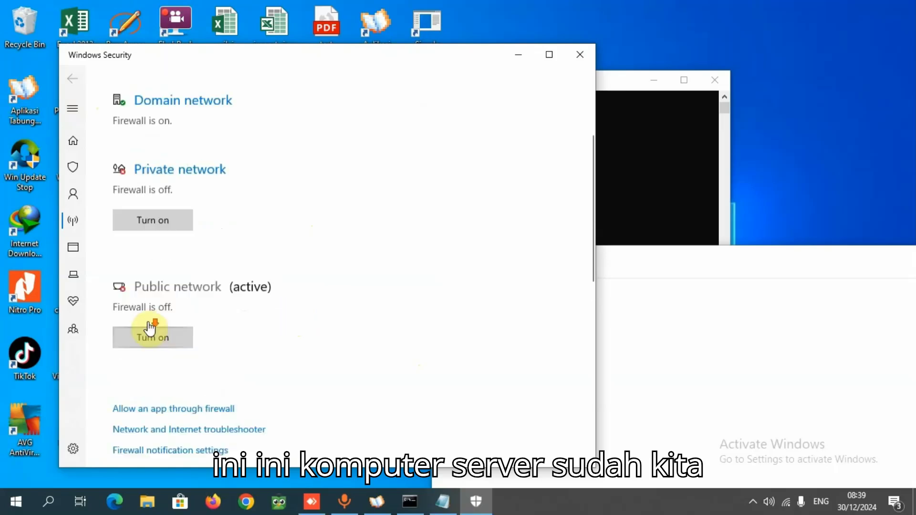
scroll(149, 324, down, 1)
scroll(163, 267, up, 2)
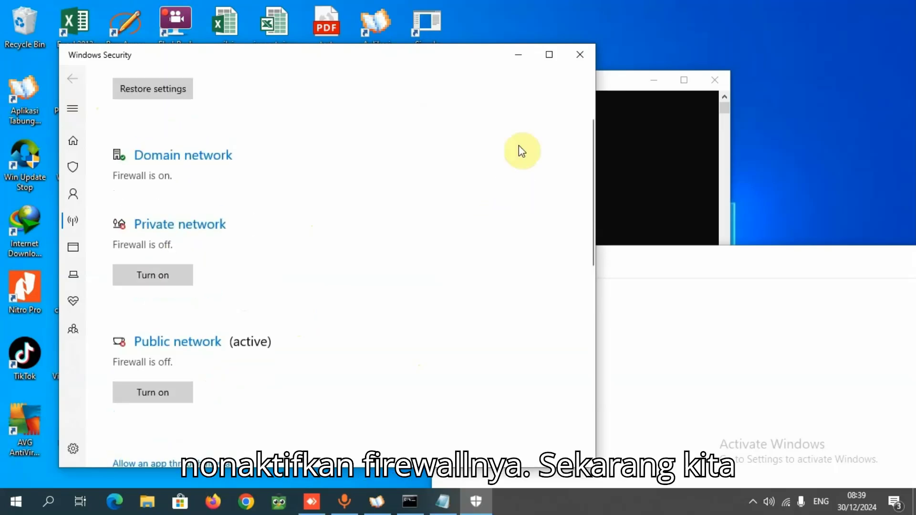
Minimise the Windows Security, Notepad and Command Prompt windows to clear the server's desktop
click(523, 62)
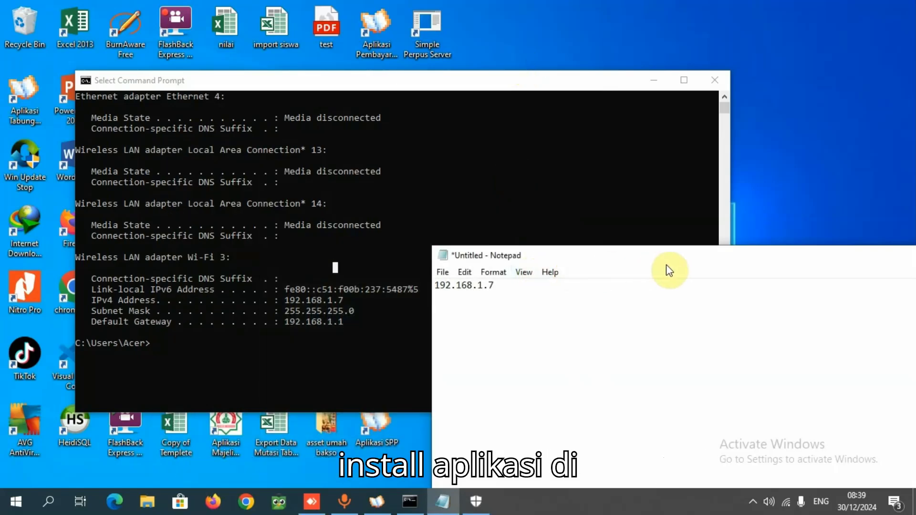
drag(662, 266, 337, 204)
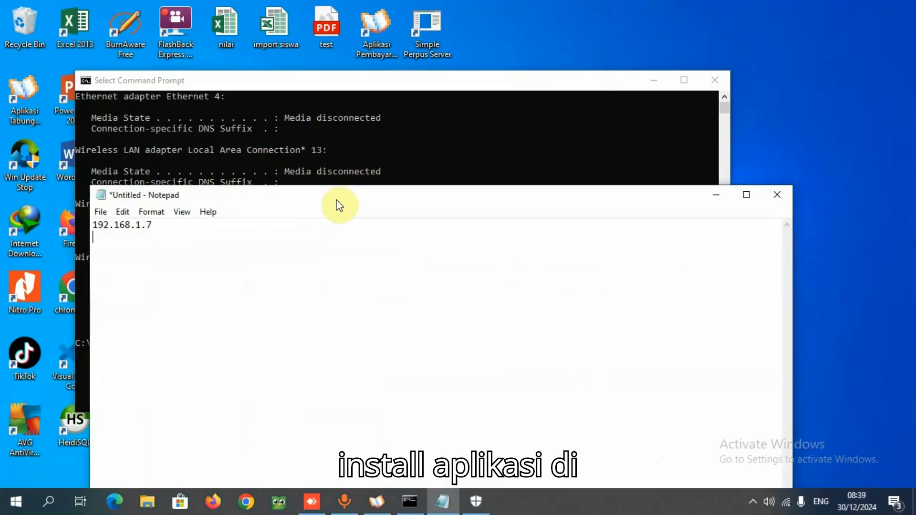
click(716, 195)
click(655, 80)
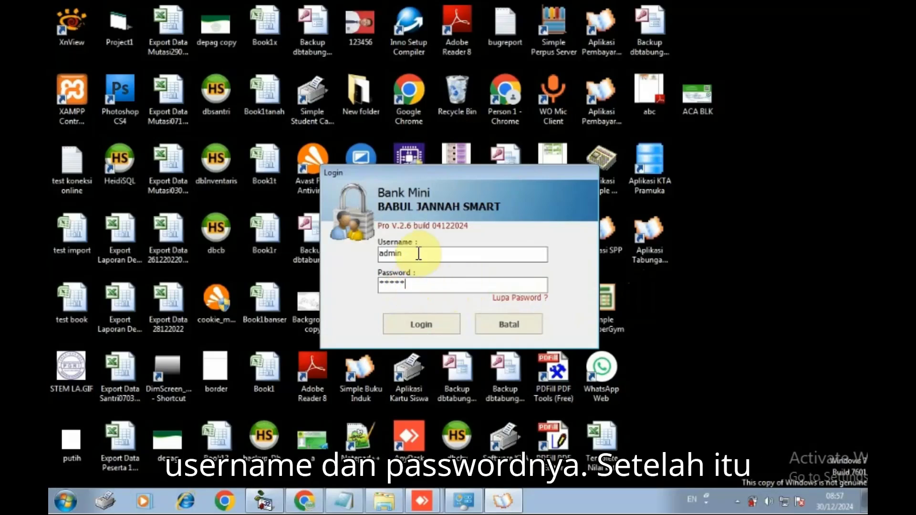
Log in to Aplikasi Bank Mini Pro on the client computer and open its database connection settings
click(421, 323)
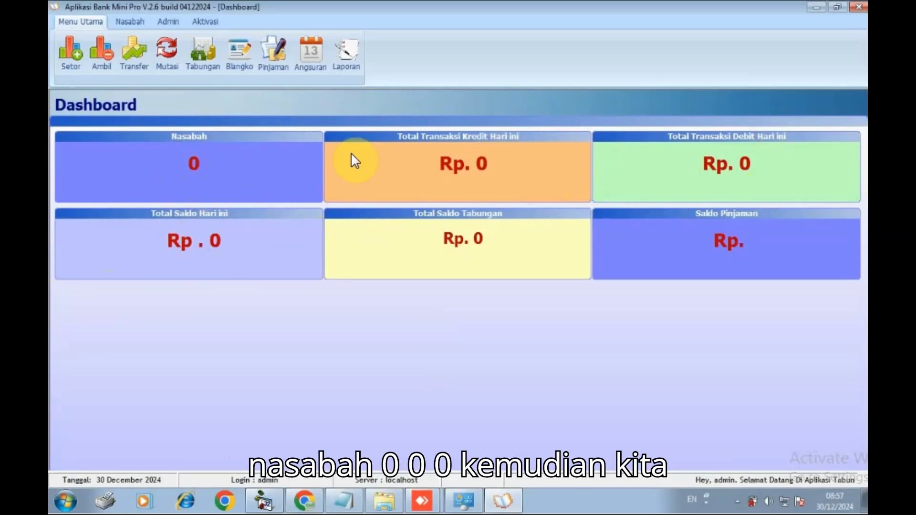
click(169, 22)
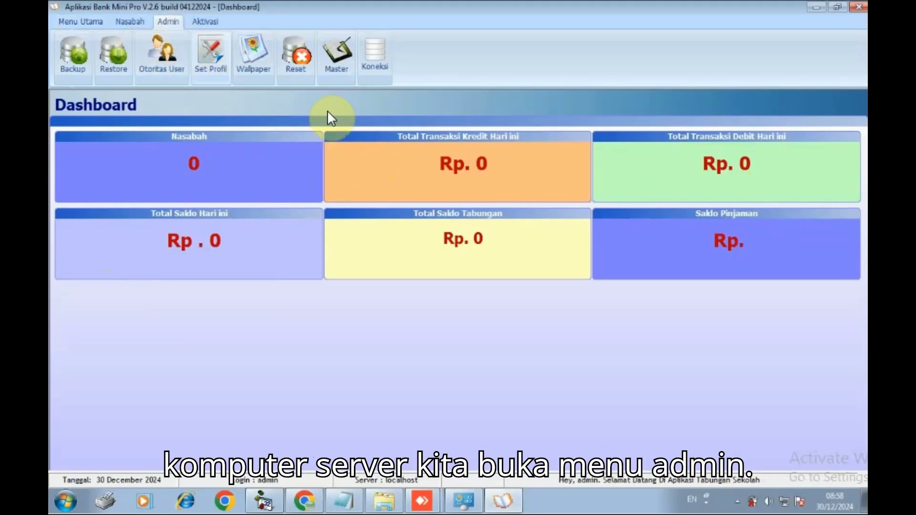
click(376, 58)
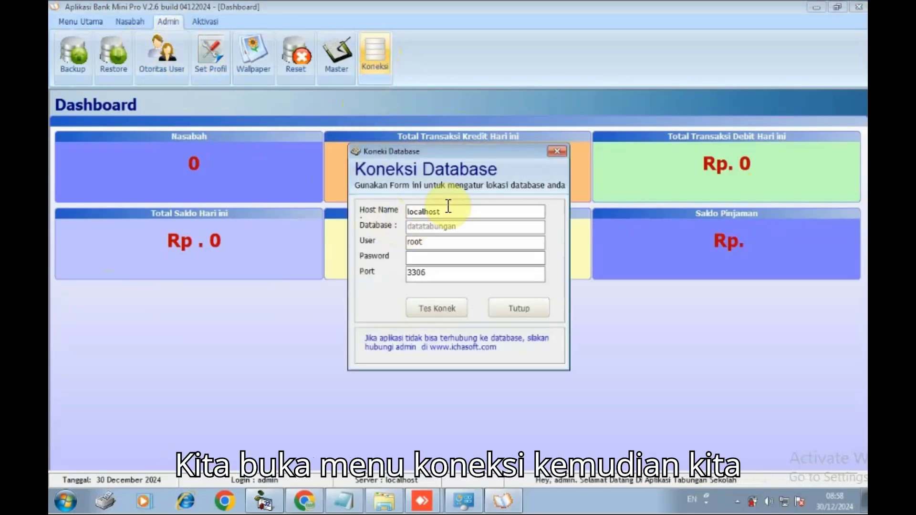
Set the host name of the database connection to the server's IP address 192.168.1.7
drag(472, 213, 379, 207)
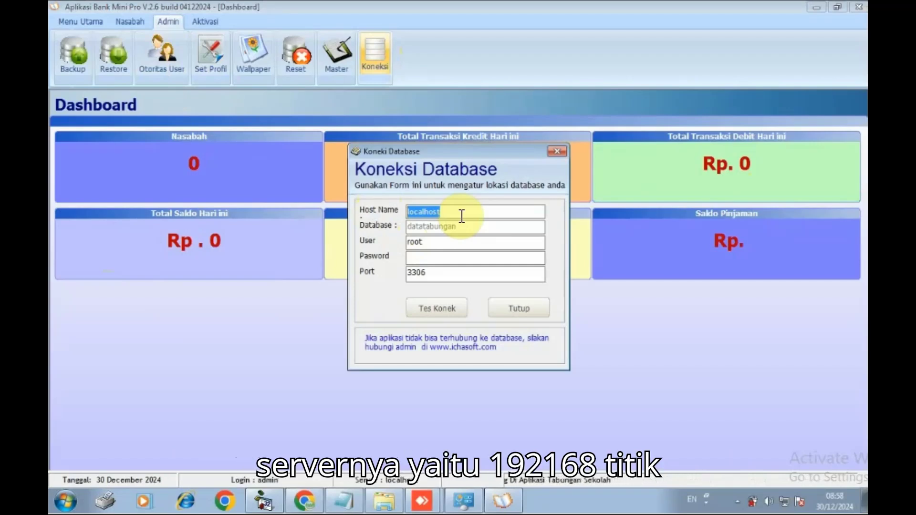
text(192)
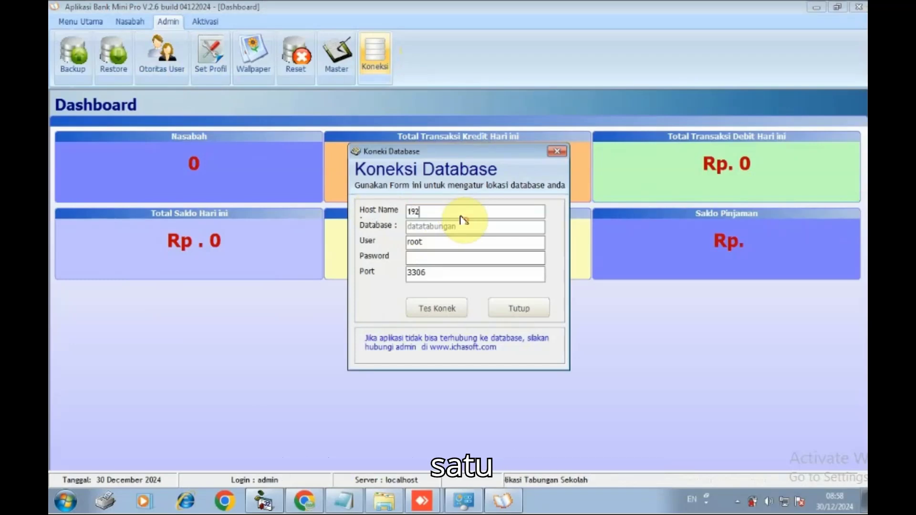
text(.168)
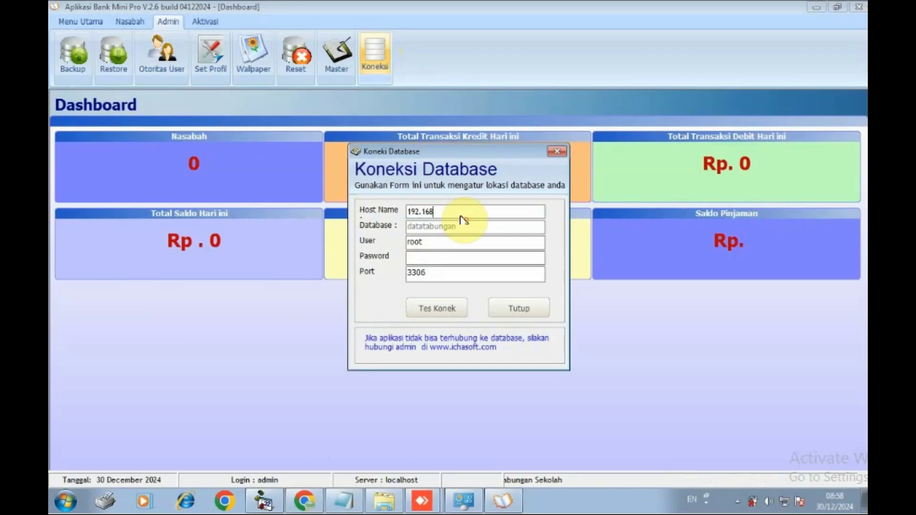
text(.1.7)
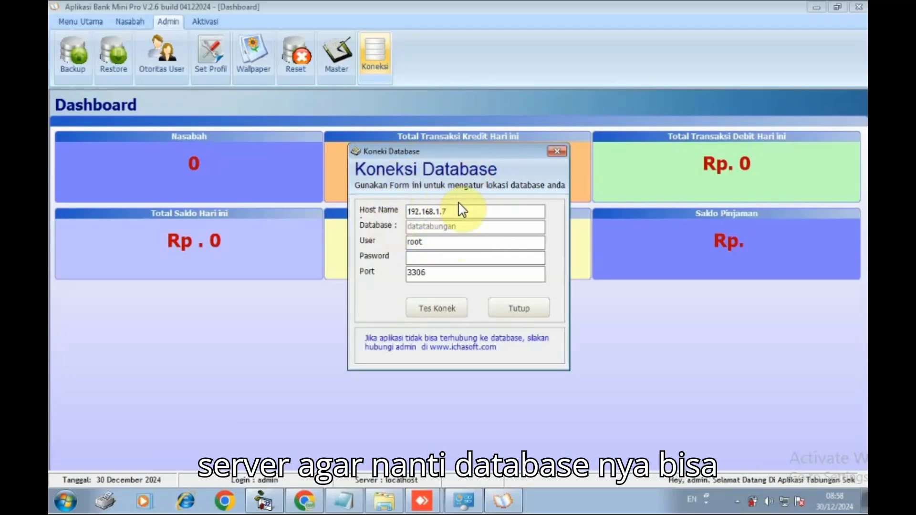
Set the database connection's port to 3375 and test the connection to the server
click(418, 273)
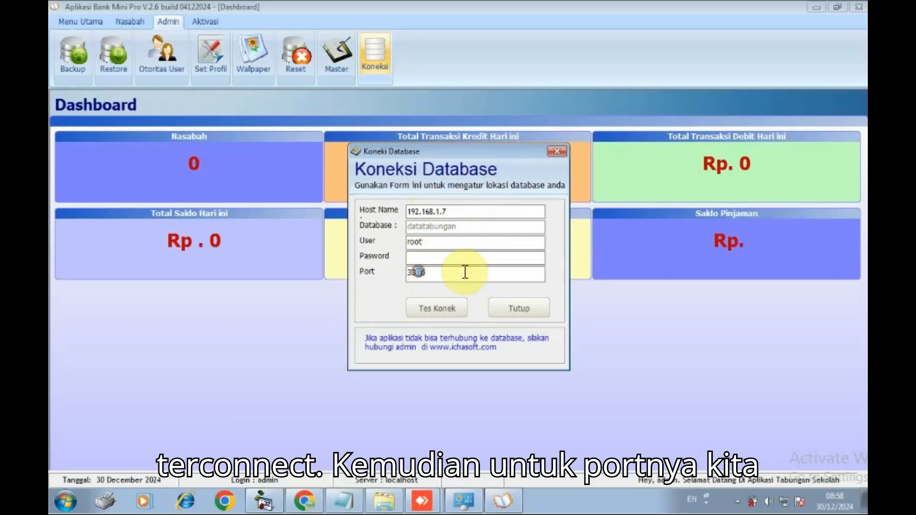
drag(466, 272, 511, 274)
text(337)
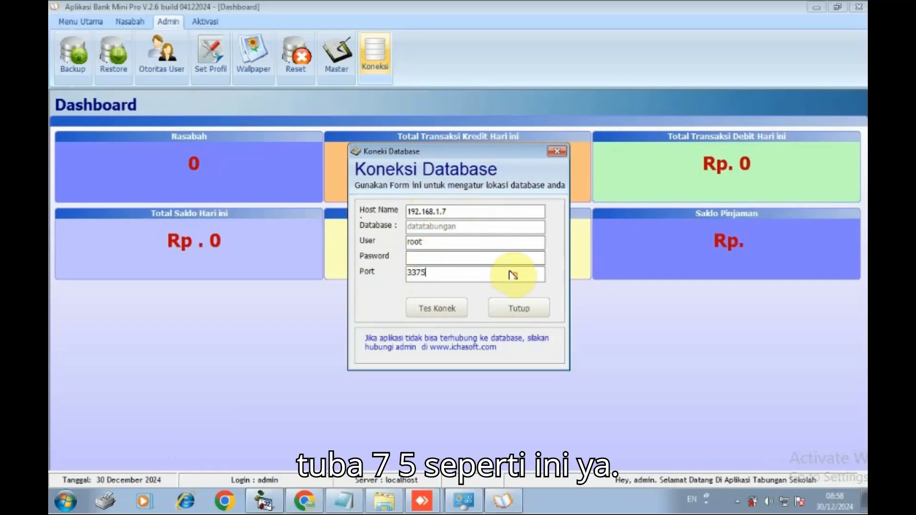
text(5)
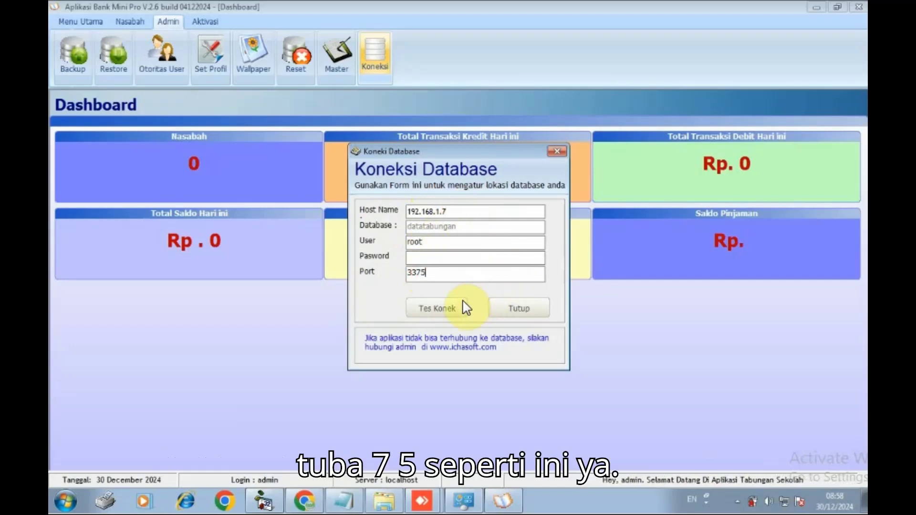
click(439, 308)
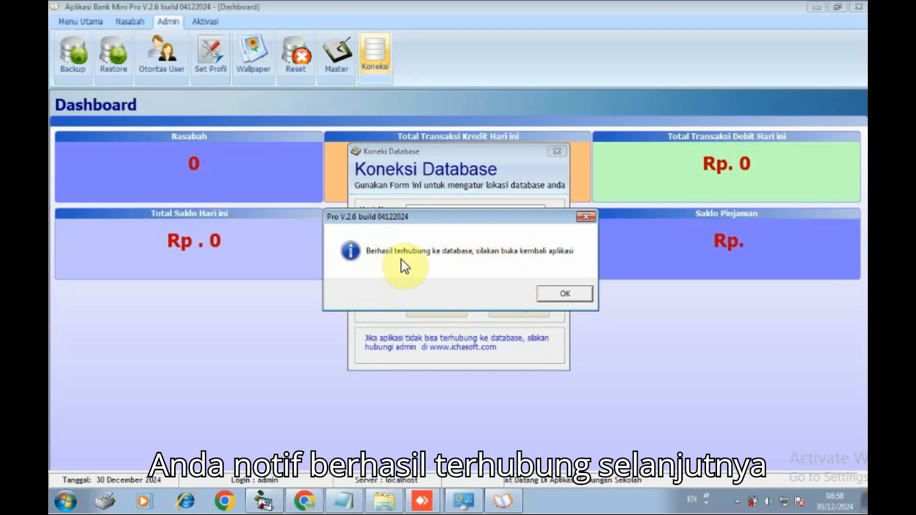
click(563, 295)
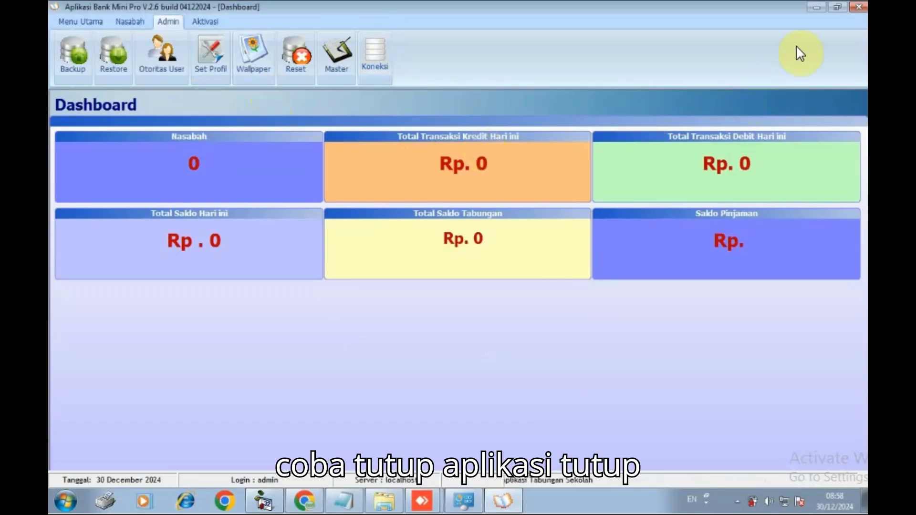
Exit the banking application and relaunch it from its Aplikasi Tabungan desktop shortcut, allowing it to make changes to the computer
click(862, 13)
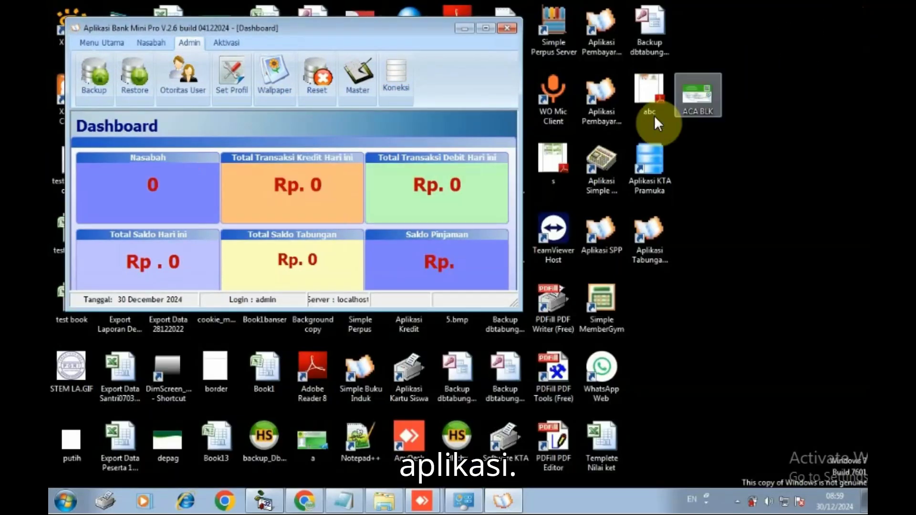
click(509, 28)
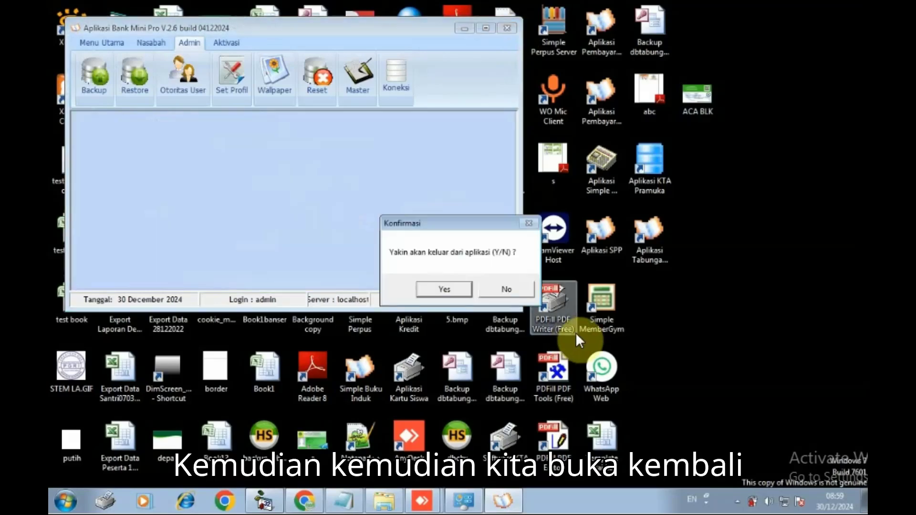
click(456, 289)
click(657, 257)
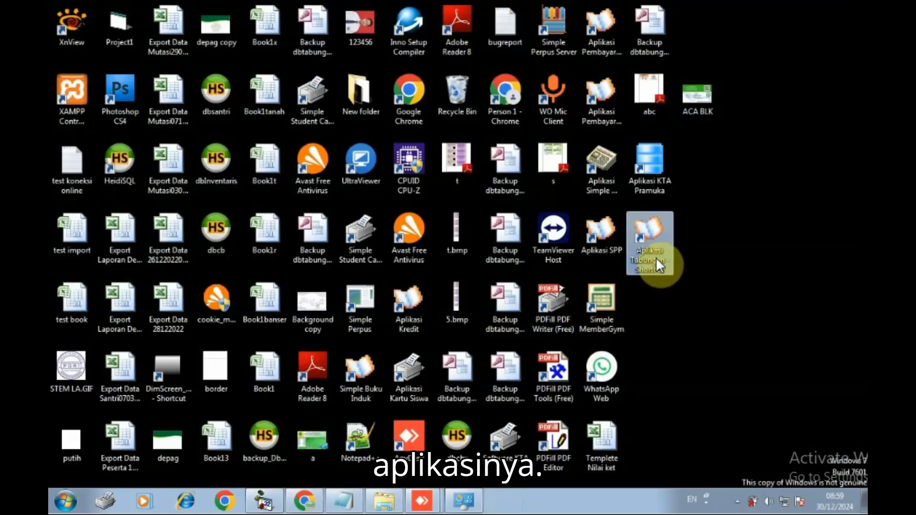
double_click(656, 257)
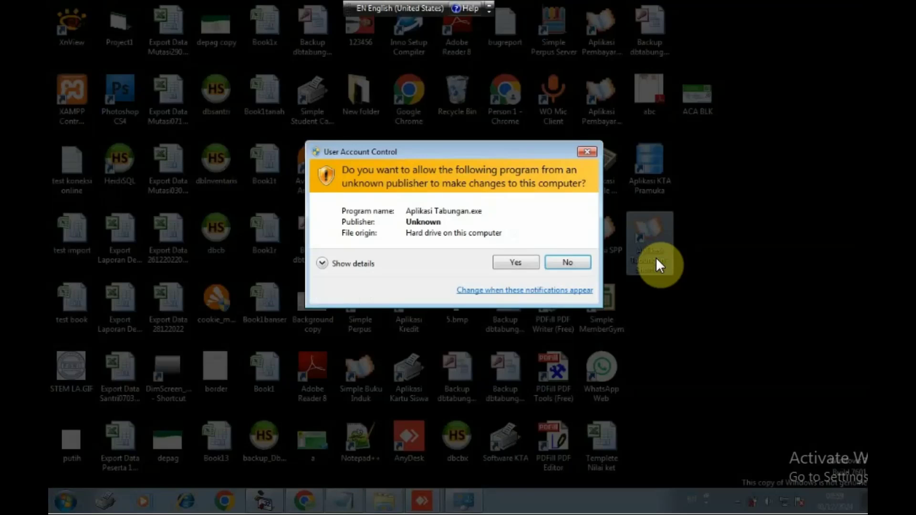
click(527, 262)
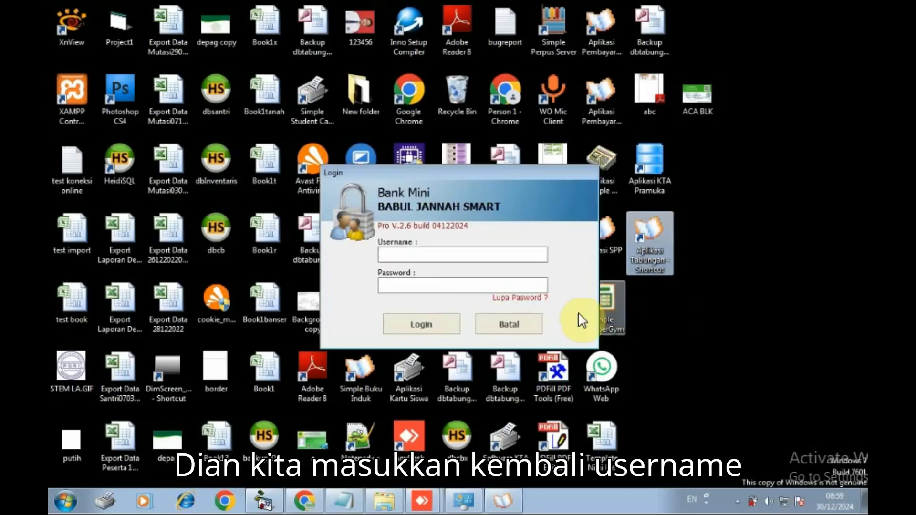
Log in as admin with the account password and close the Setoran Tunai cash deposit form
text(ad)
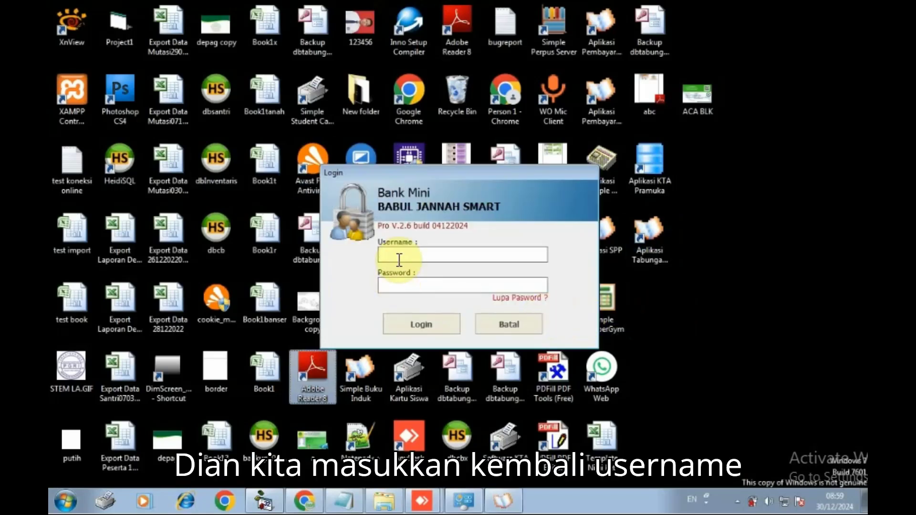
click(399, 259)
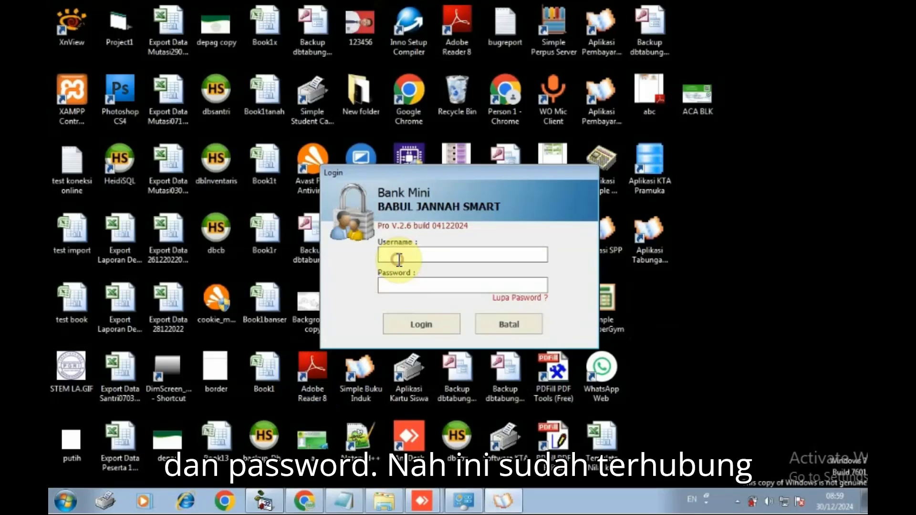
text(admin)
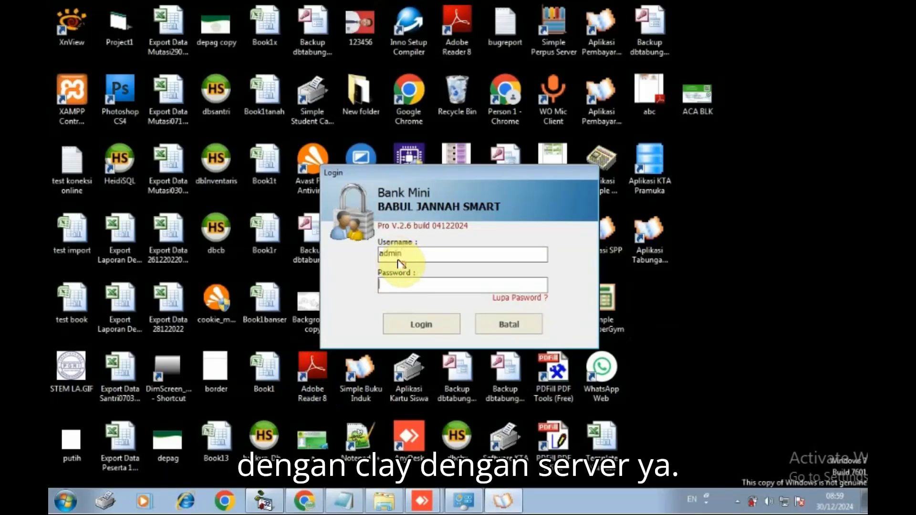
text(admin)
key(Return)
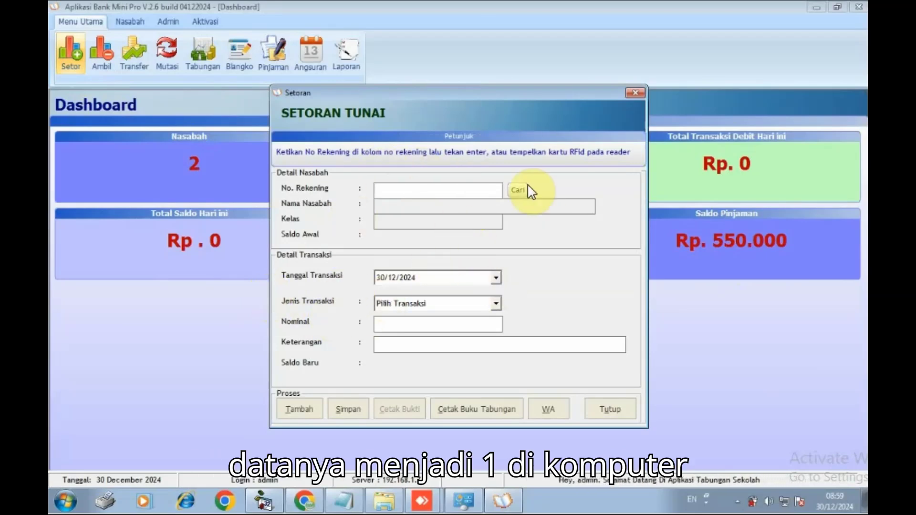
click(636, 94)
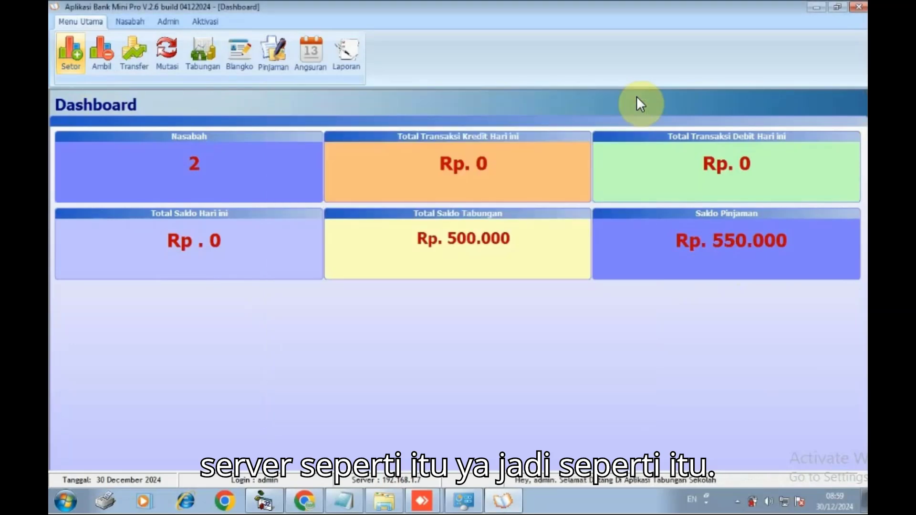